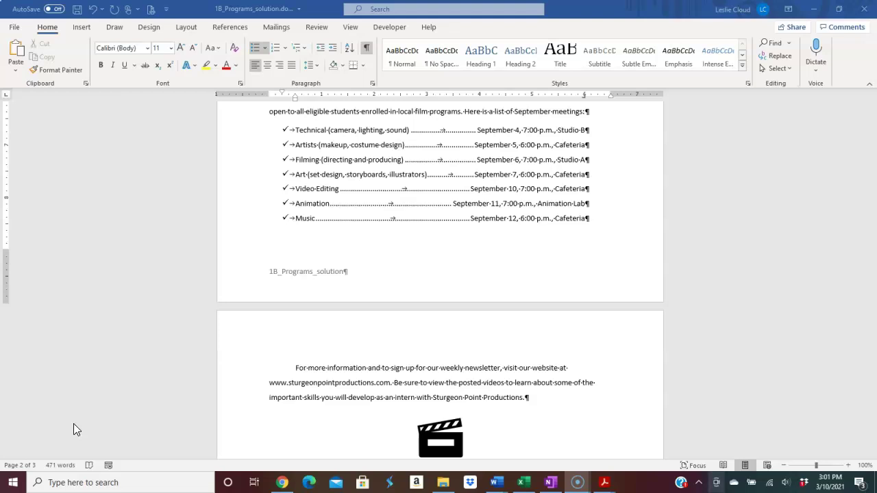
# Hide formatting marks to view the solution checklist's dot-leader dates cleanly
pyautogui.scroll(1, 326, 247)
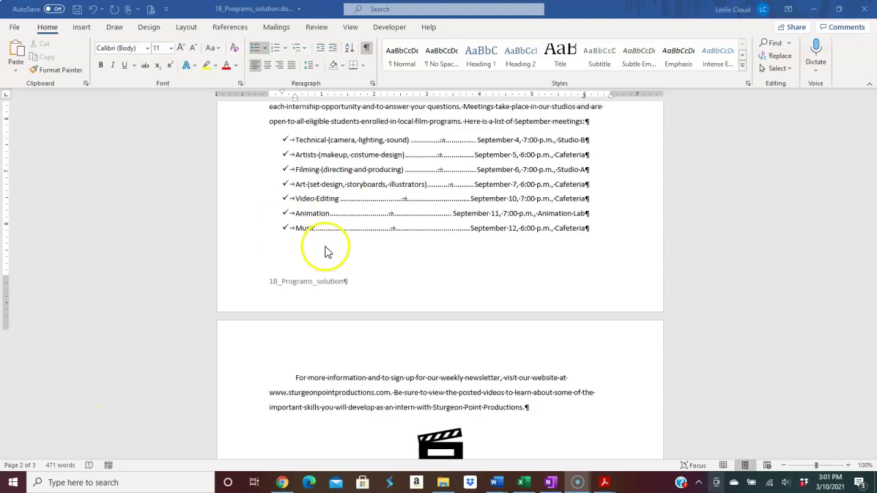
pyautogui.scroll(1, 325, 251)
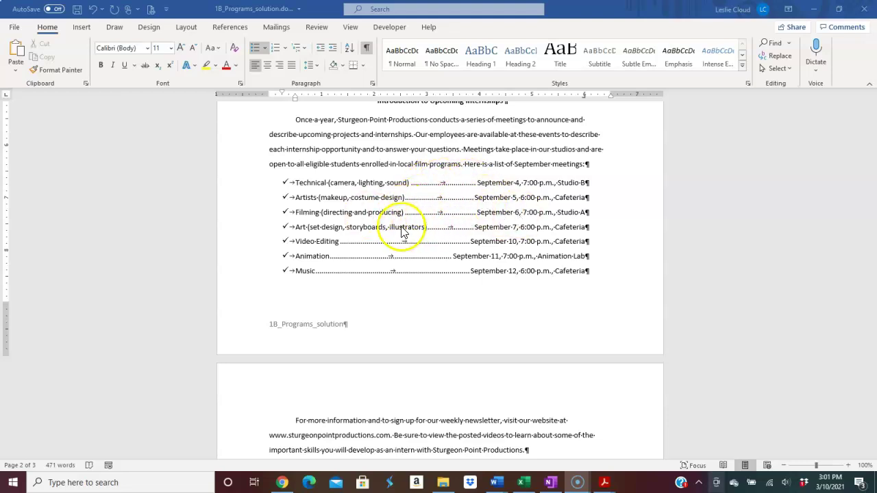
pyautogui.click(368, 52)
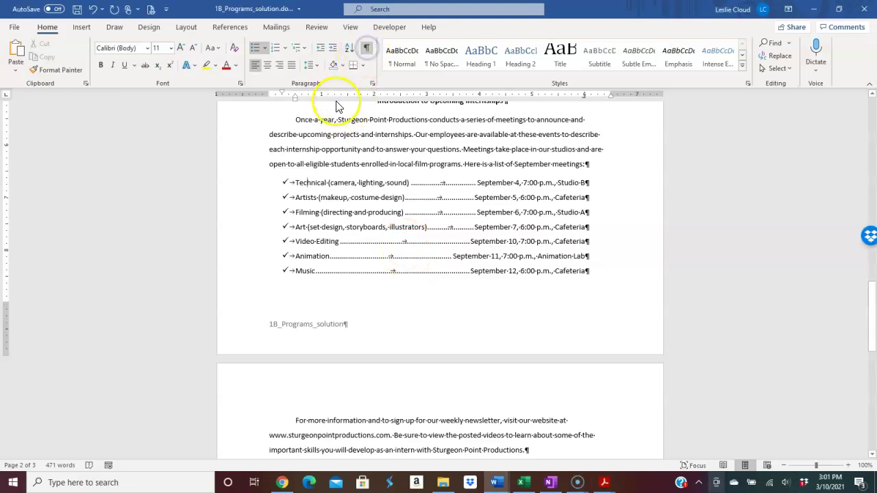
pyautogui.click(367, 50)
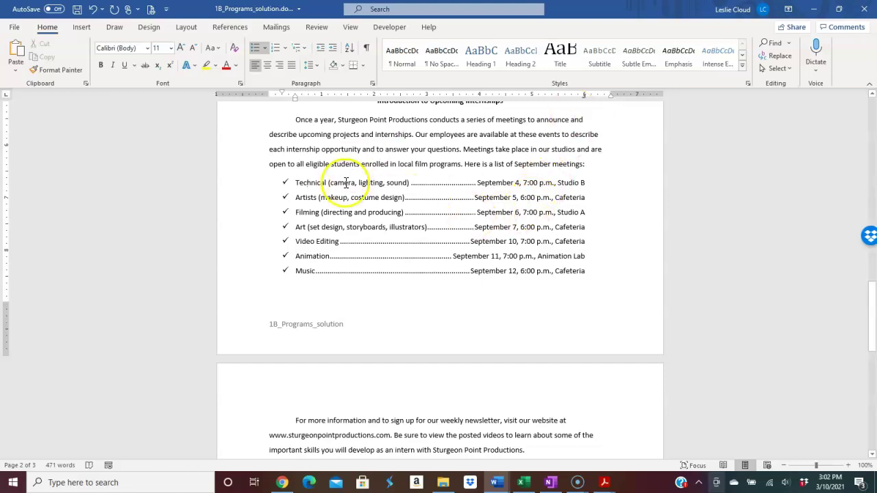
# Switch to the Example_1B_Programs.docx window from the Word taskbar icon
pyautogui.click(491, 484)
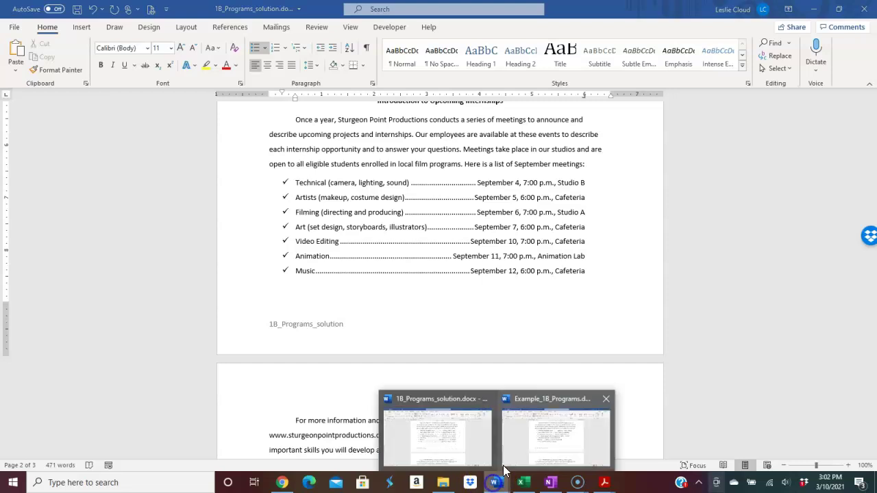
pyautogui.click(528, 439)
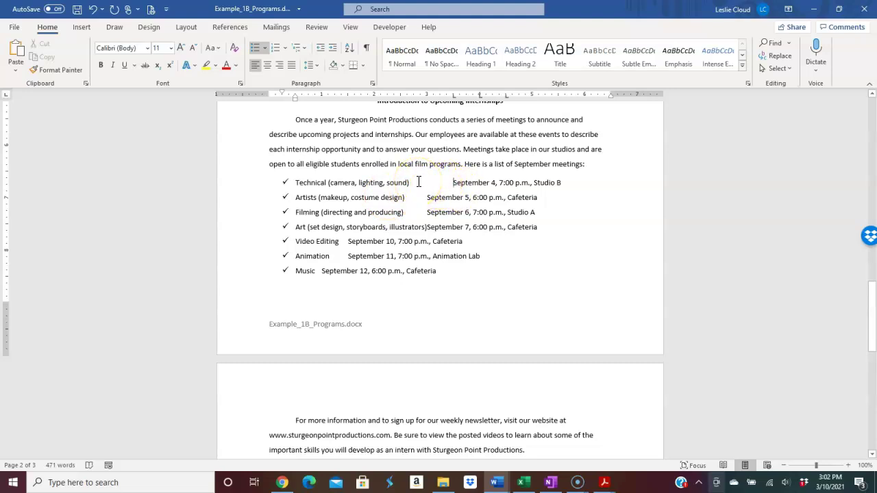
# Show formatting marks and place the cursor in the first line's September 4 date
pyautogui.click(367, 48)
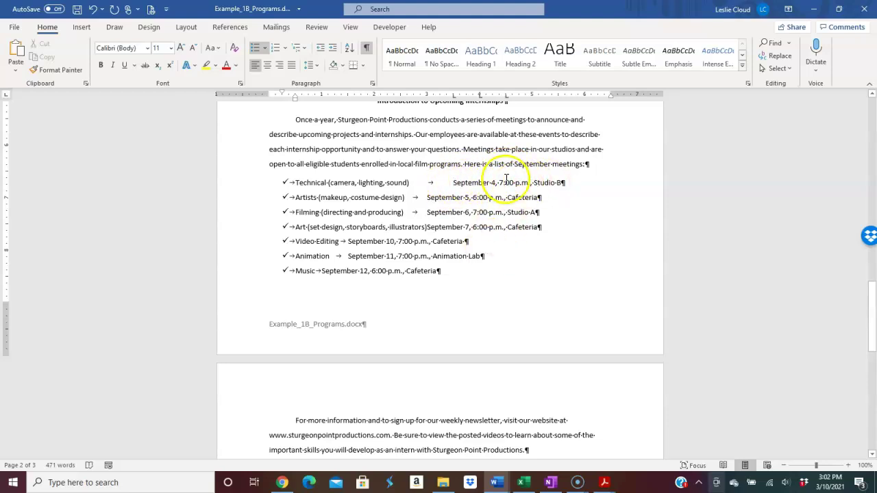
pyautogui.click(452, 182)
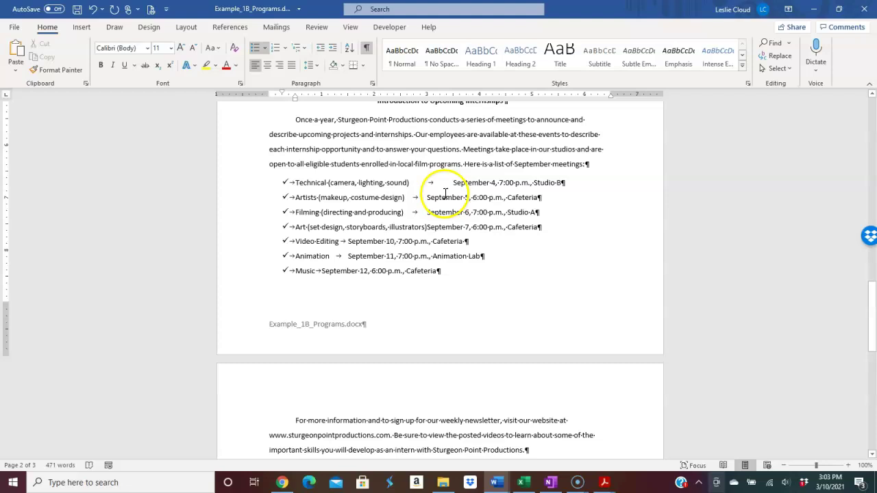
pyautogui.click(471, 182)
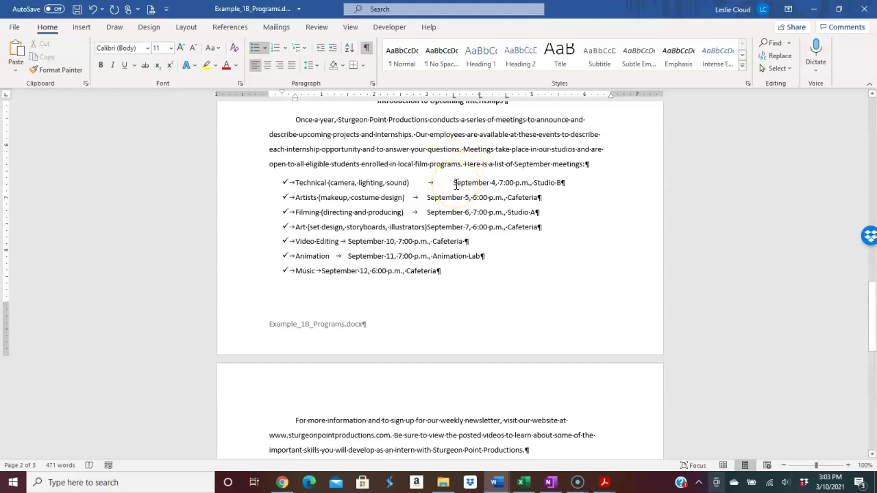
pyautogui.click(373, 84)
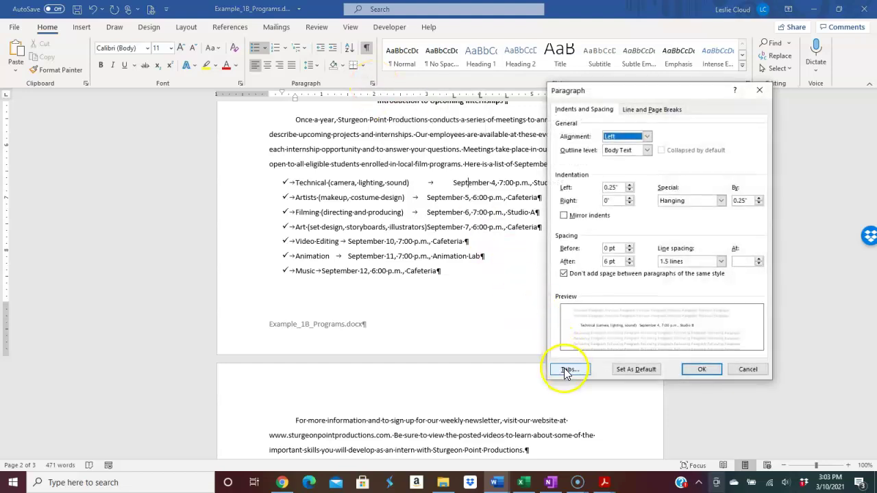
pyautogui.click(567, 369)
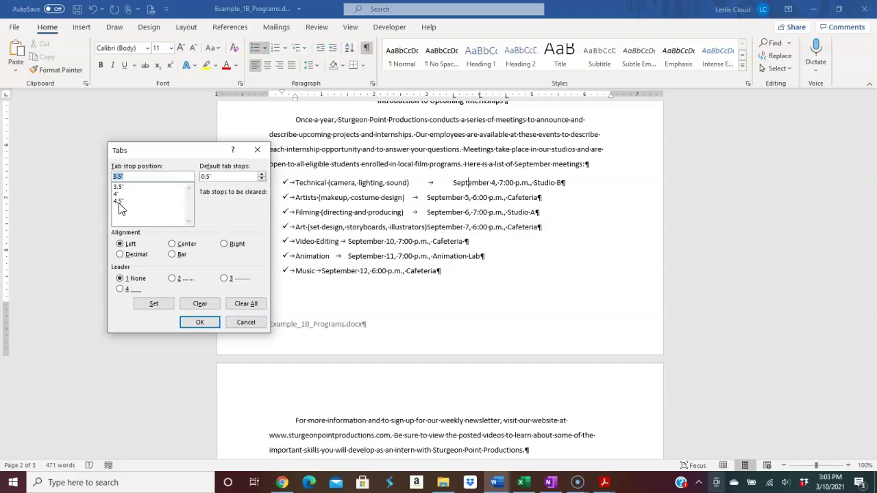
pyautogui.click(241, 322)
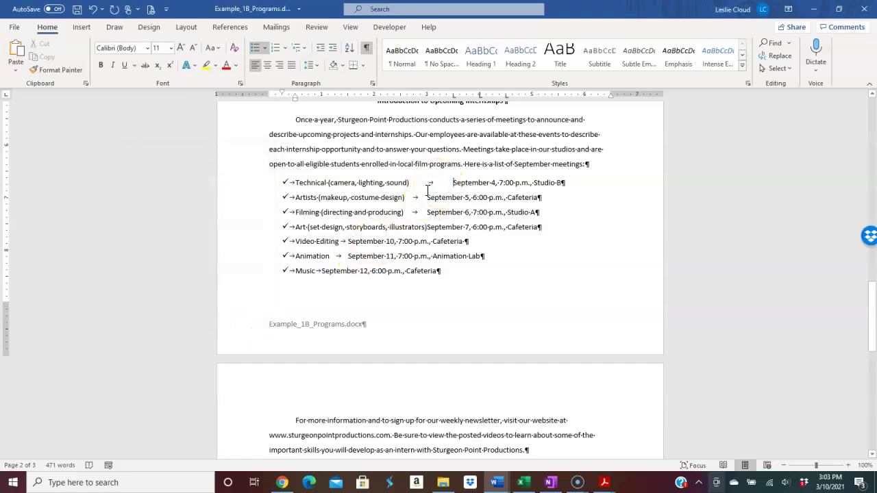
pyautogui.press('Tab')
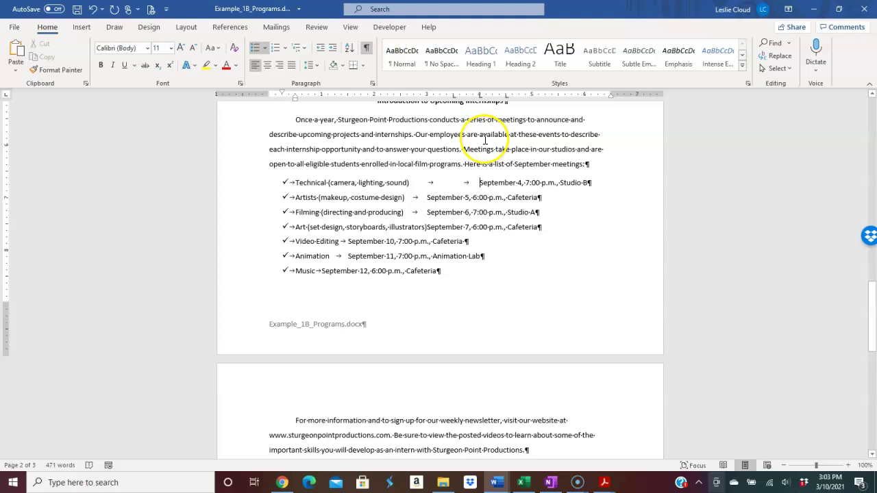
pyautogui.click(480, 182)
pyautogui.press('Tab')
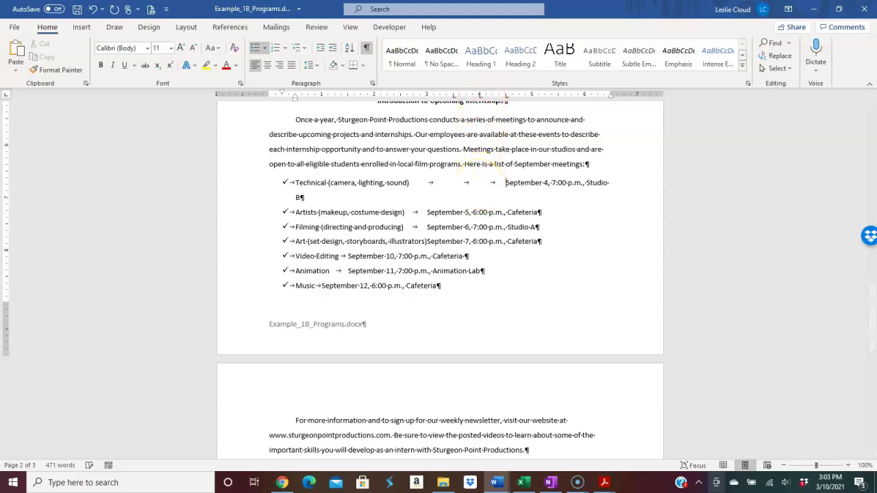
pyautogui.click(492, 182)
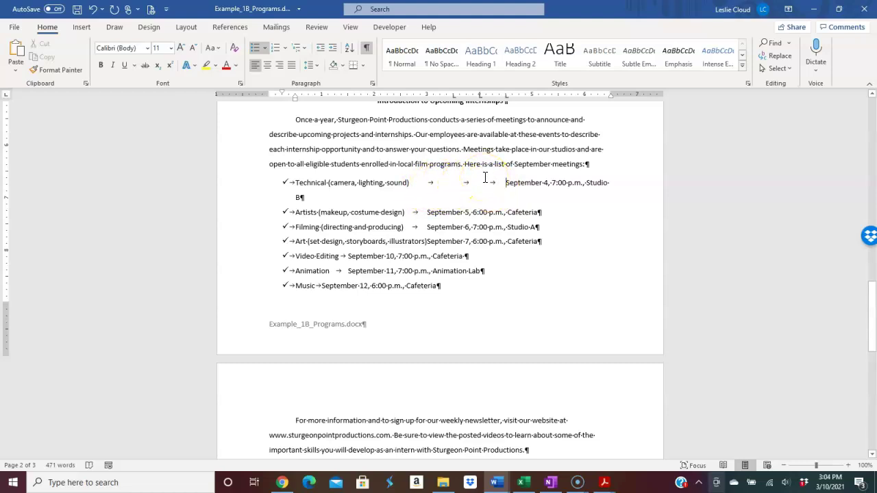
pyautogui.press('BackSpace')
pyautogui.press('BackSpace')
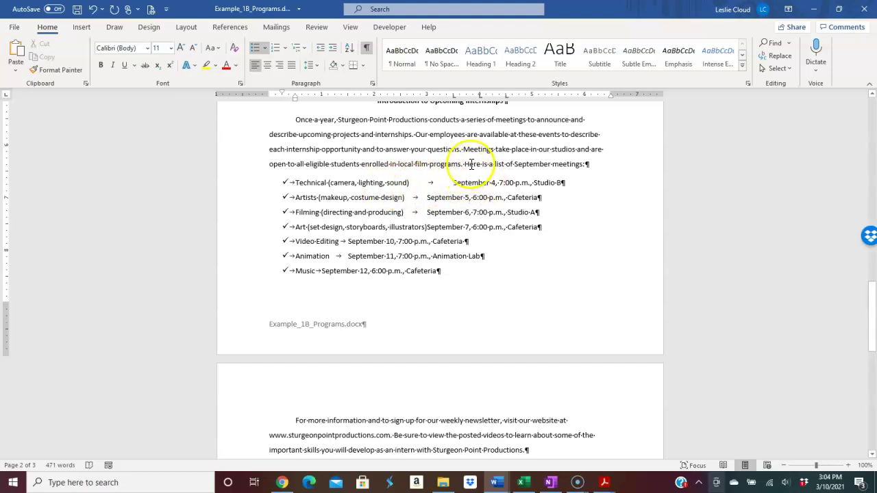
# Clear all tab stops from the Technical line and add ')' after 'producing' in Filming
pyautogui.click(373, 83)
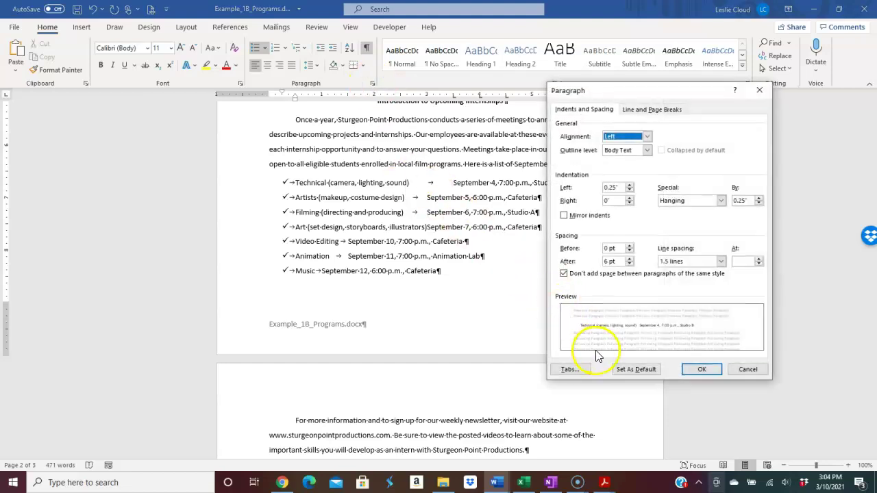
pyautogui.click(571, 369)
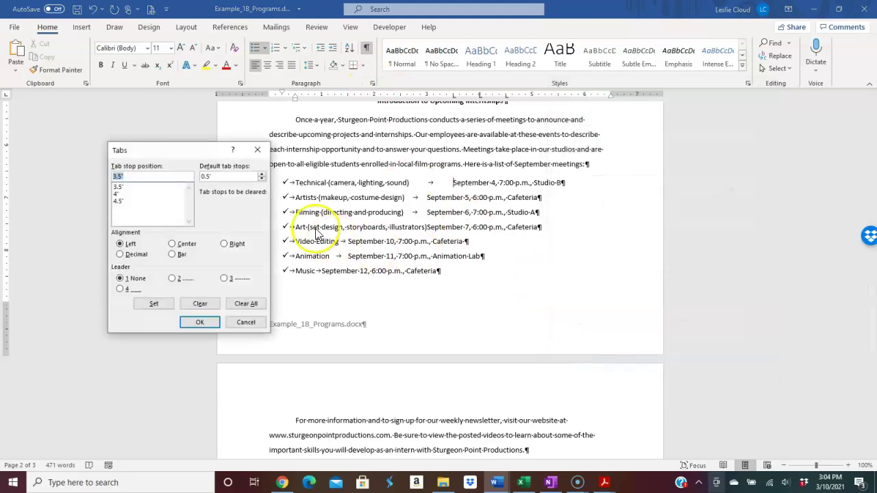
pyautogui.click(251, 308)
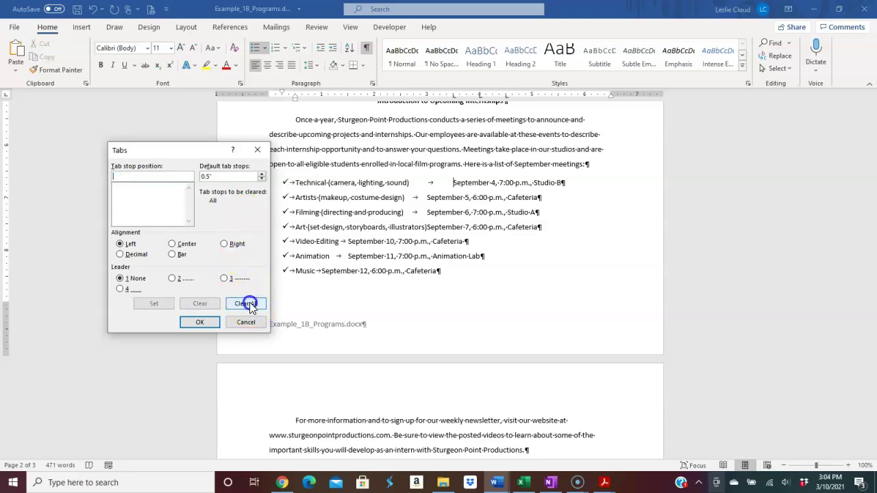
pyautogui.click(197, 323)
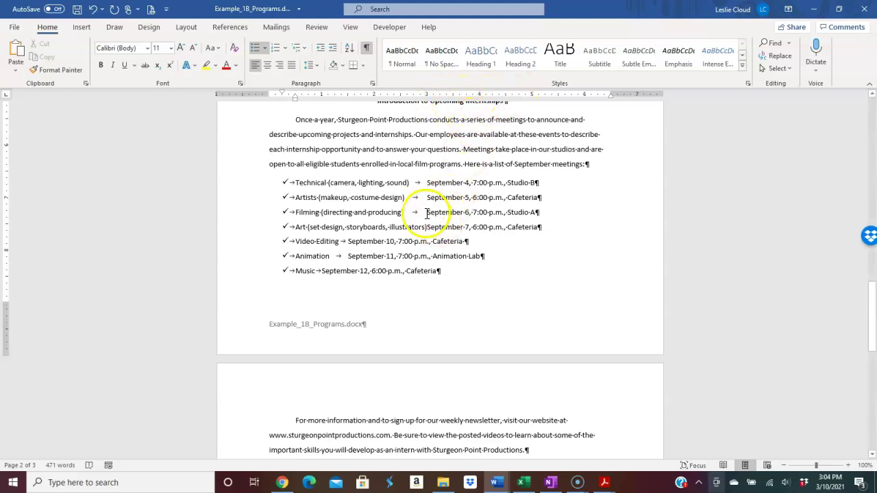
pyautogui.click(402, 213)
pyautogui.write(')')
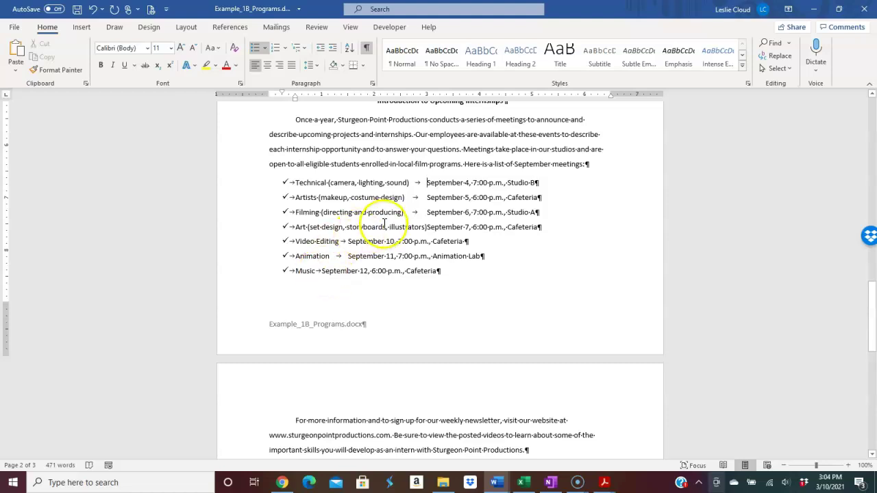
# Select the seven checklist lines from Technical down to Music in the margin
pyautogui.click(254, 187)
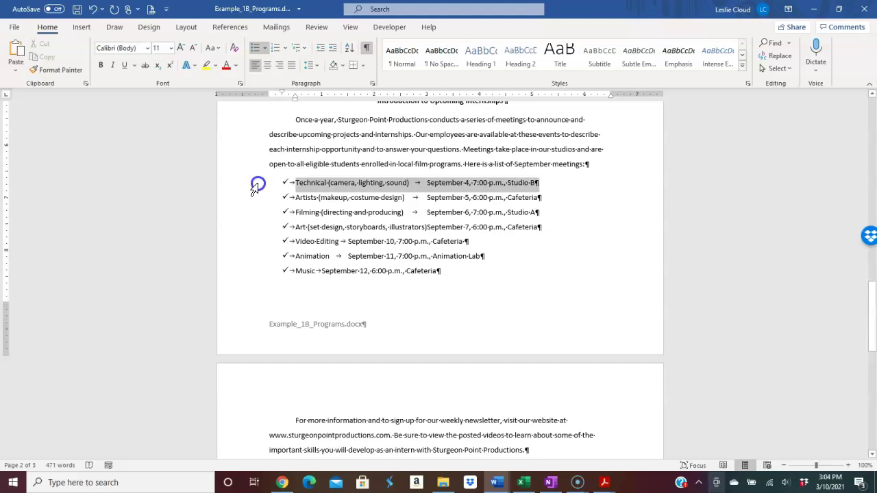
pyautogui.moveTo(254, 188); pyautogui.dragTo(255, 272)
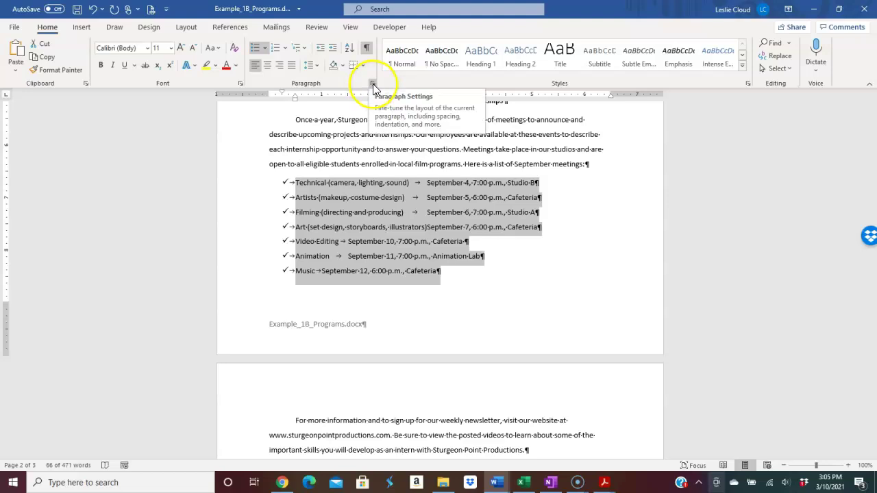
# Set a 6" right-aligned tab stop with dot leader 2 for the selected lines
pyautogui.click(373, 85)
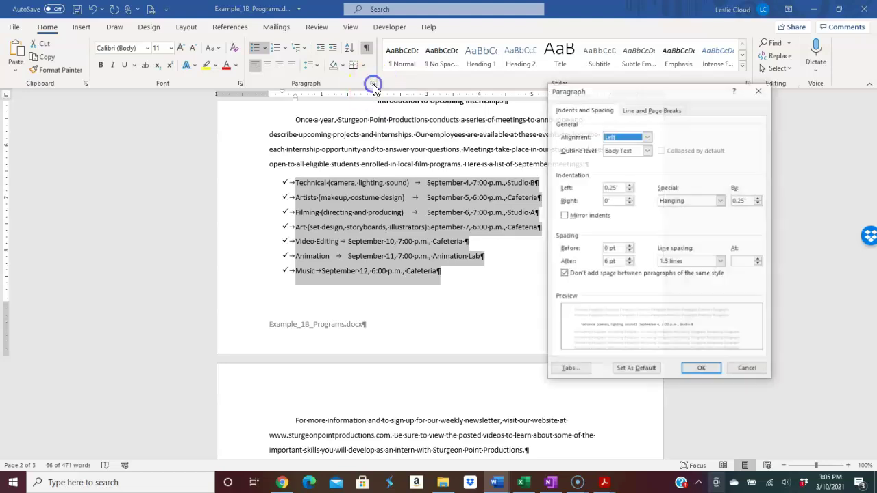
pyautogui.click(570, 370)
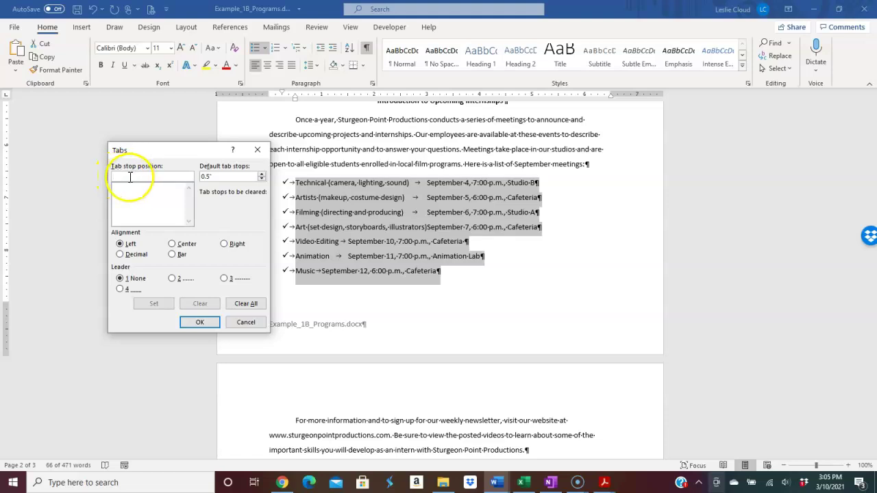
pyautogui.write('6')
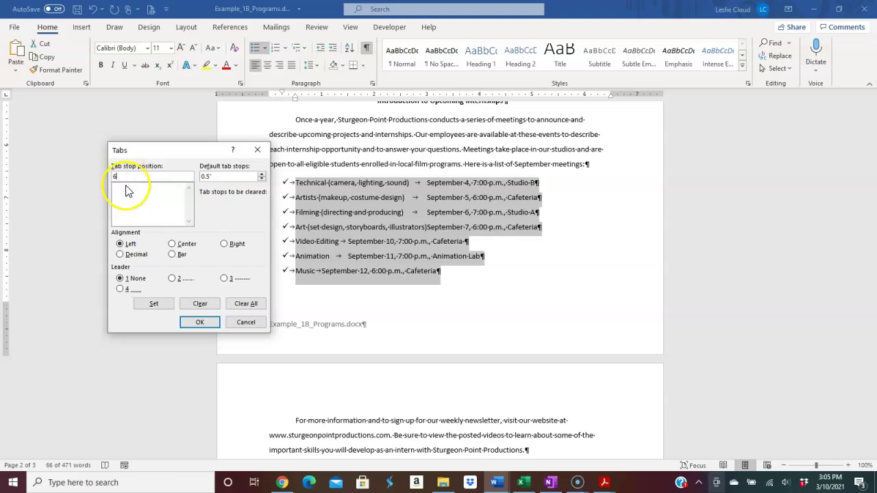
pyautogui.click(225, 245)
pyautogui.click(171, 278)
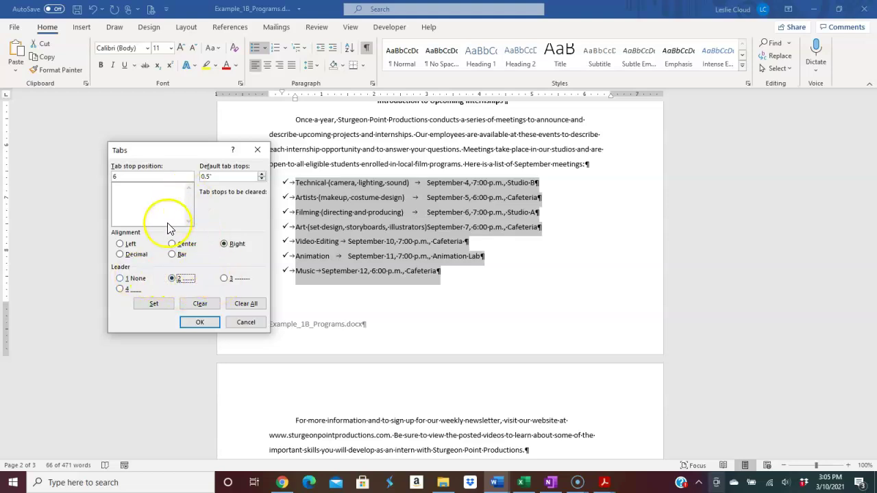
pyautogui.click(158, 305)
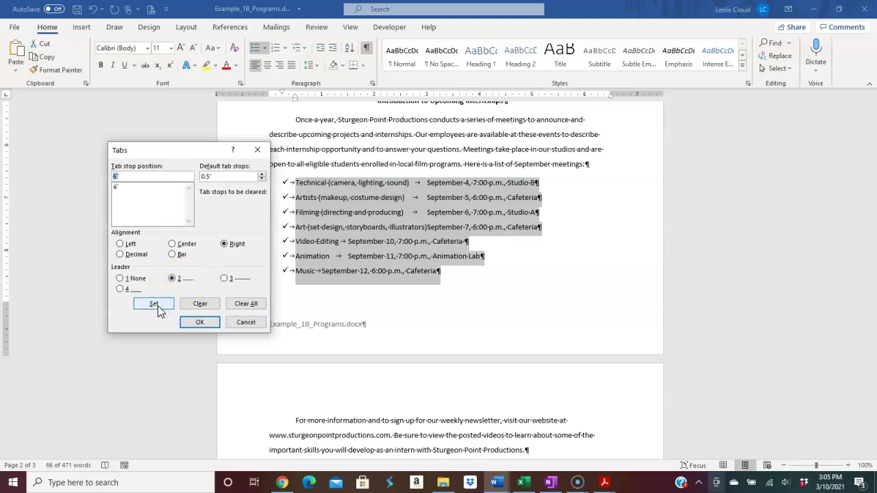
pyautogui.click(198, 324)
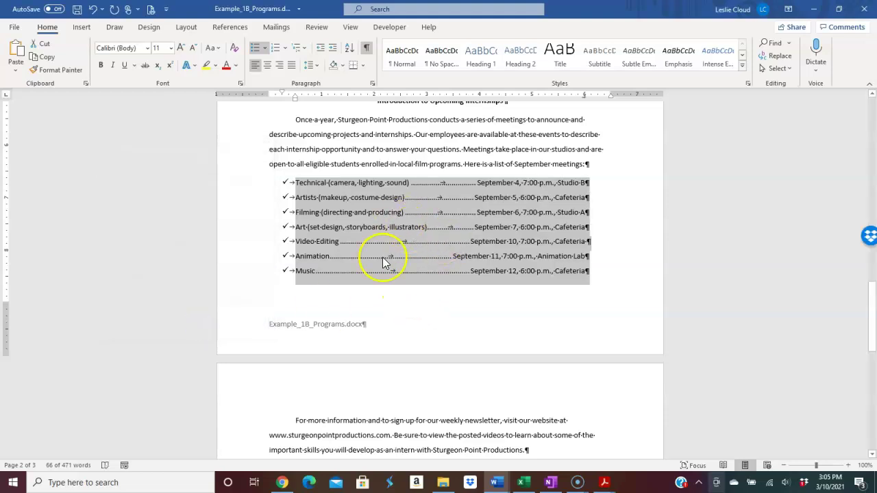
# Deselect the checklist and hide formatting marks to review the aligned dates
pyautogui.click(335, 148)
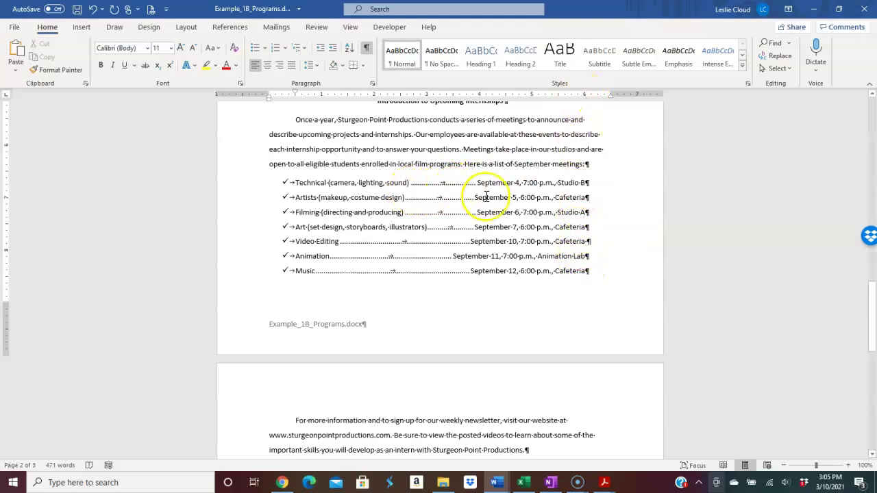
pyautogui.click(366, 48)
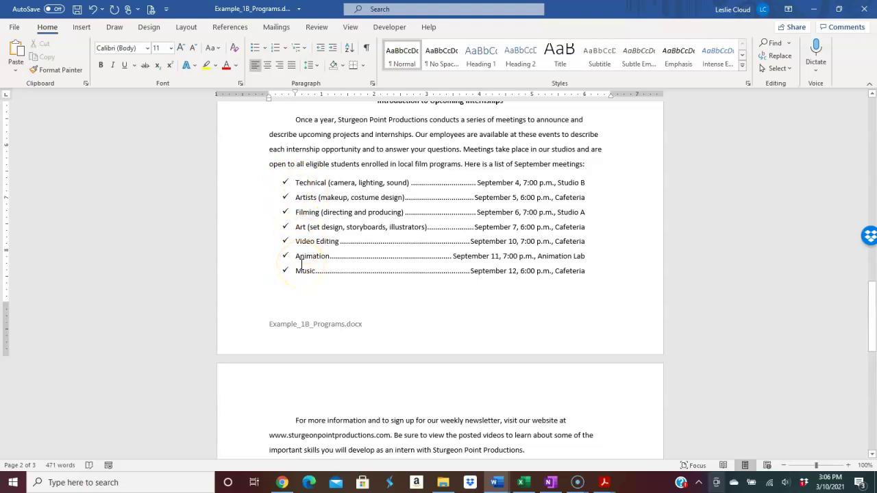
# Select and deselect the checklist, then show formatting marks with Ctrl+Shift+8
pyautogui.click(266, 181)
pyautogui.moveTo(267, 182); pyautogui.dragTo(600, 272)
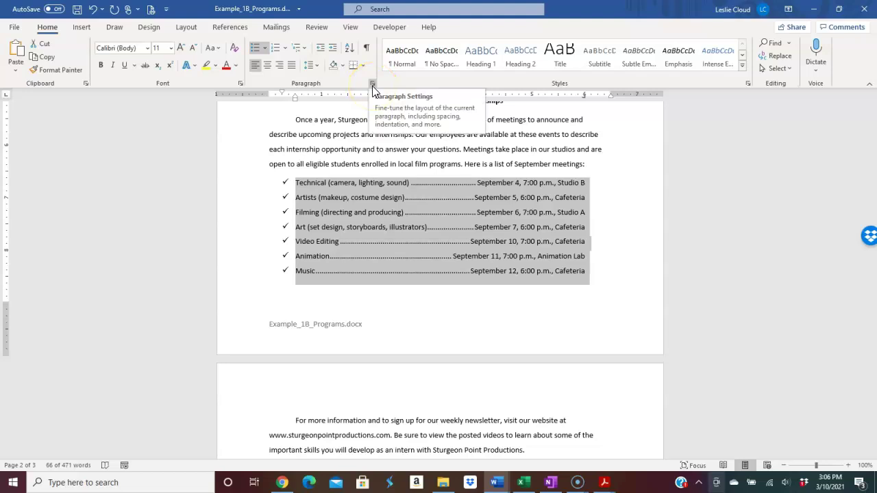
pyautogui.click(313, 263)
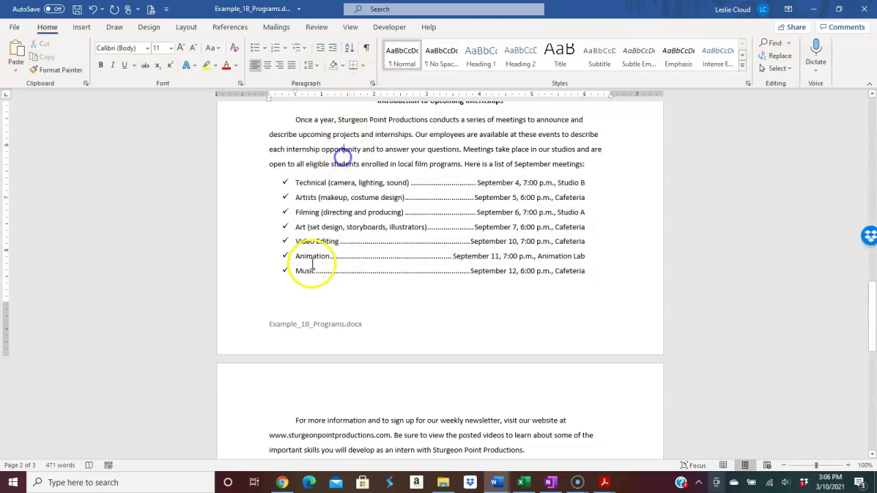
pyautogui.hotkey('ctrl', 'shift', '8')
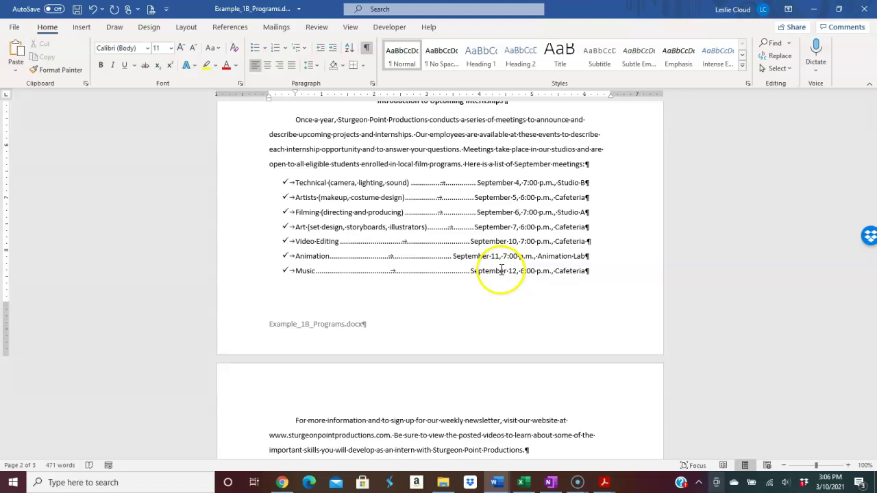